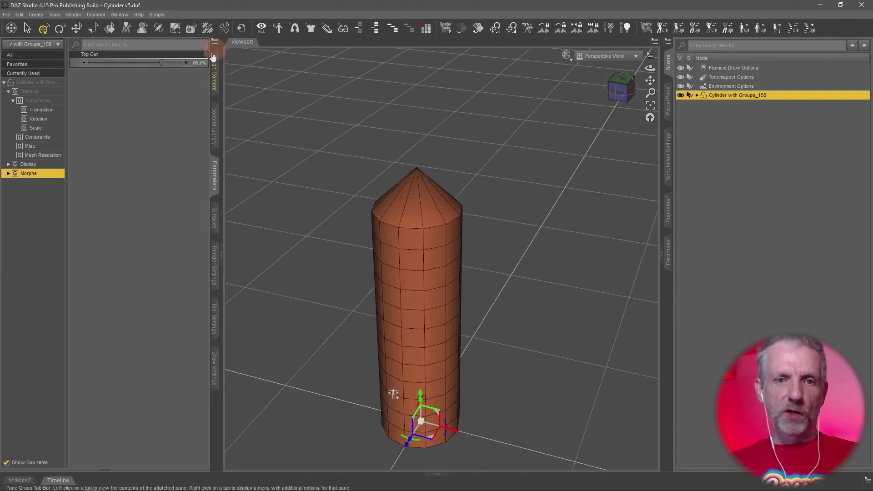
Step: Dial the Top Out morph to 0 for a flat column and orbit the view lower
left_click_drag(165, 65, 55, 85)
left_click_drag(279, 254, 286, 281, "alt")
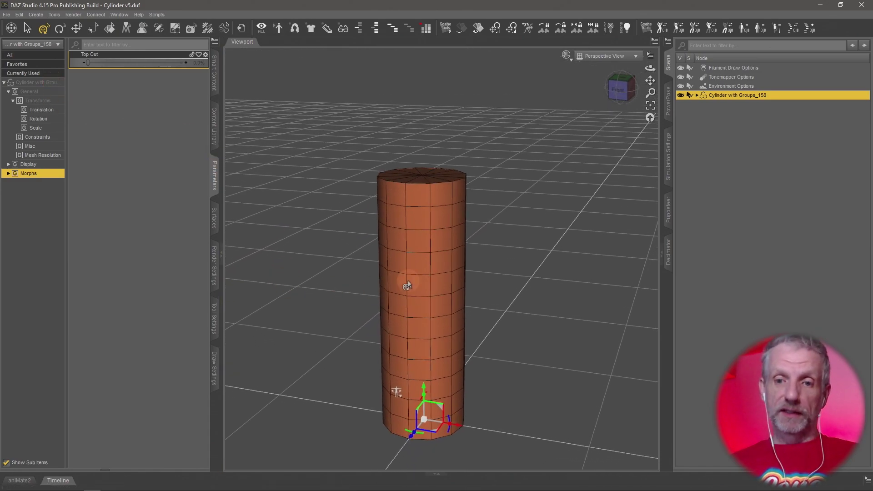
Step: Select the cylinder's Top bone and rotate its Bend to about -55.21, curving the column right
left_click(436, 253)
left_click(434, 325)
left_click(433, 395)
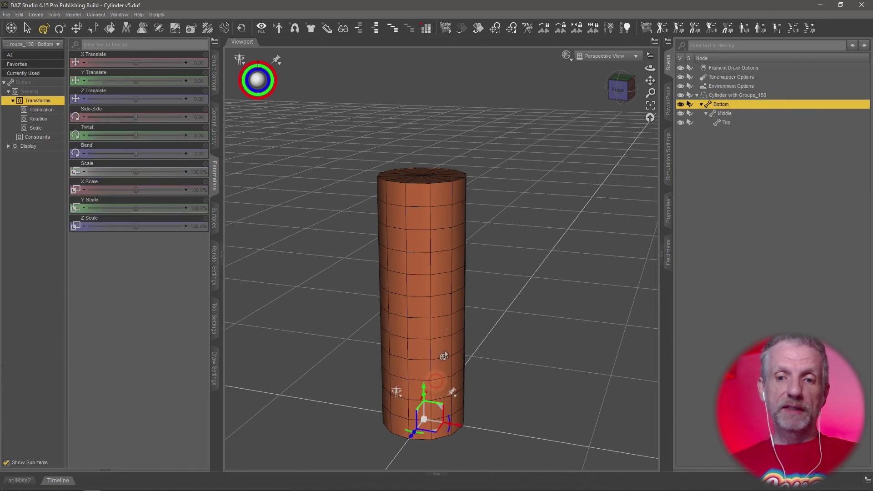
left_click(426, 219)
left_click(425, 343)
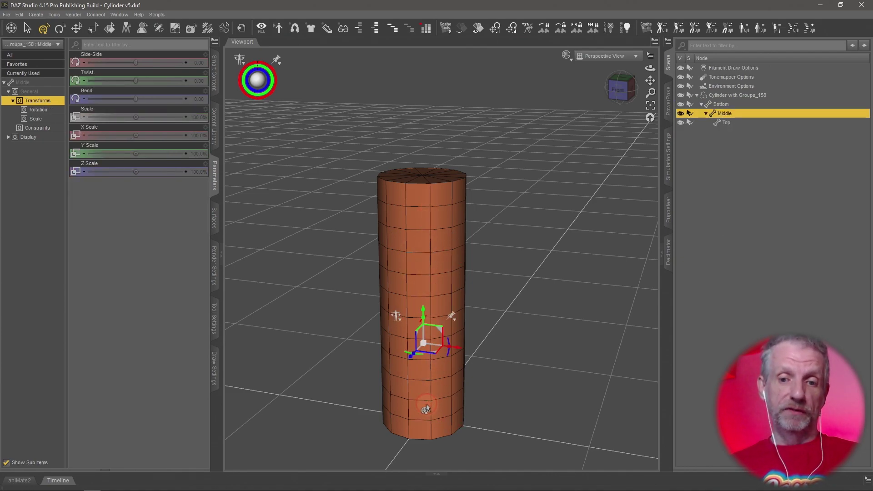
left_click(426, 407)
left_click(419, 223)
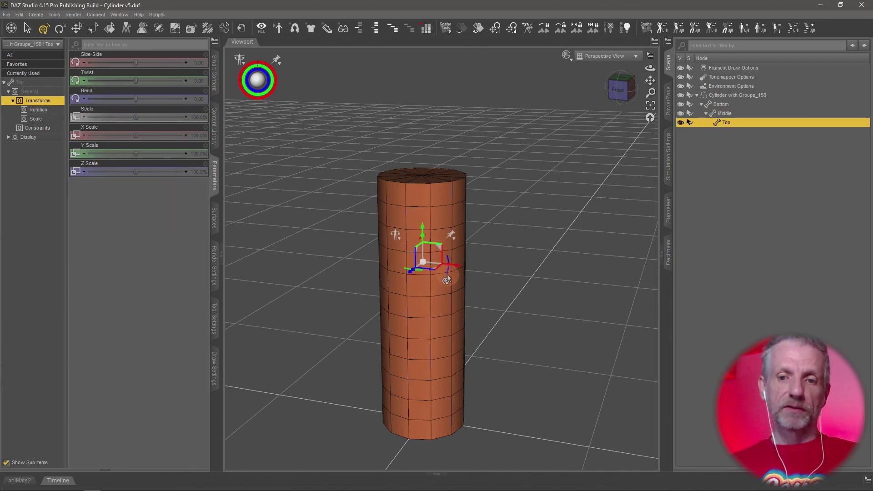
left_click_drag(447, 277, 445, 290)
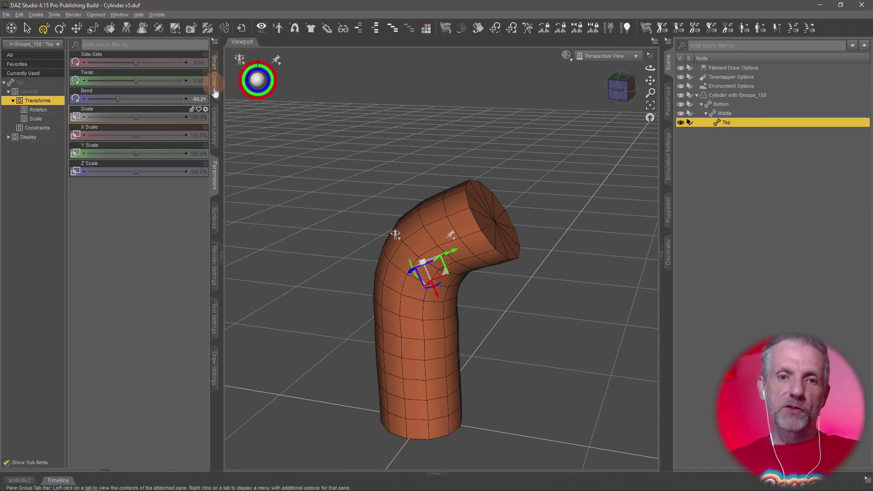
Step: Enter -45 as the Top bone's Bend value and zoom the viewport in closer
left_click(199, 99)
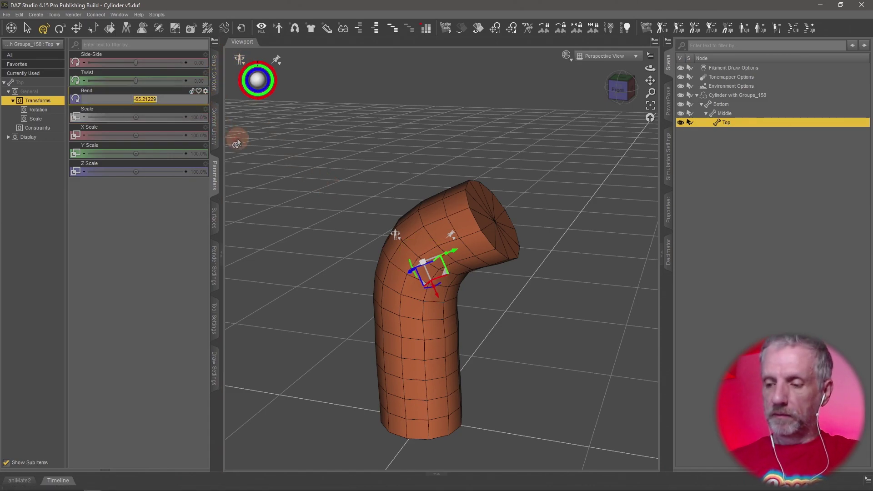
type("-45")
key("Return")
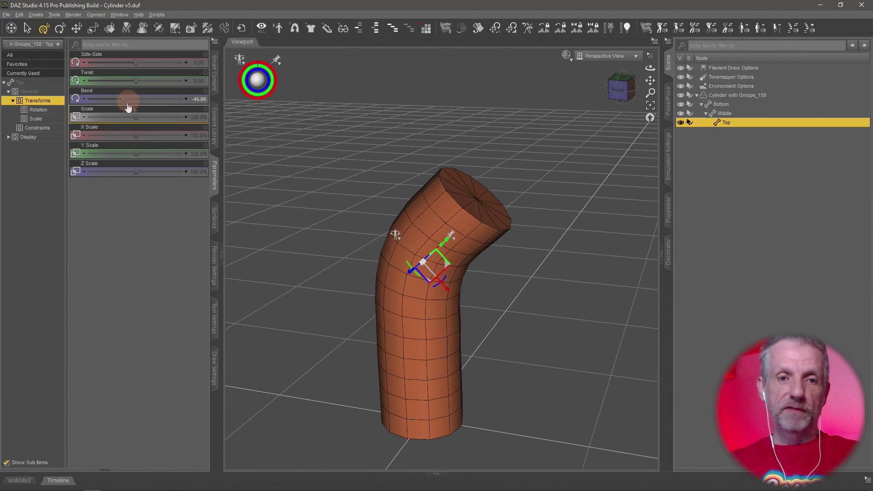
scroll(334, 252, "up", 3)
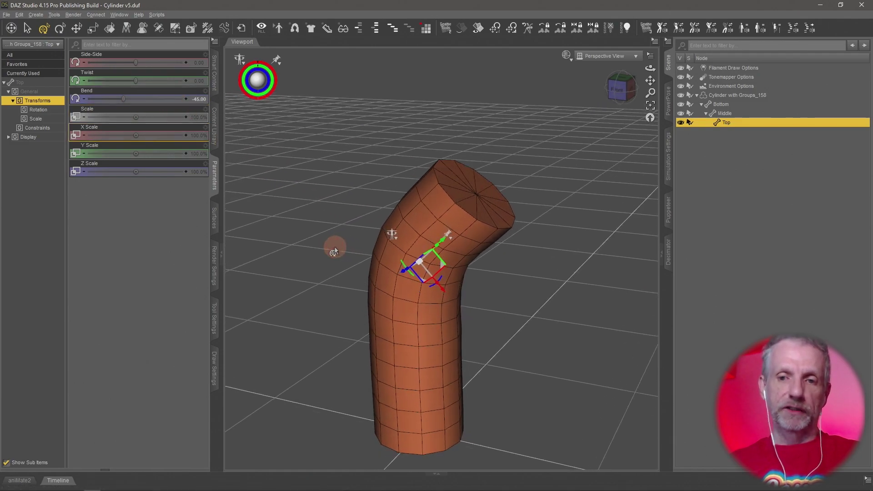
scroll(334, 252, "up", 2)
scroll(323, 242, "up", 3)
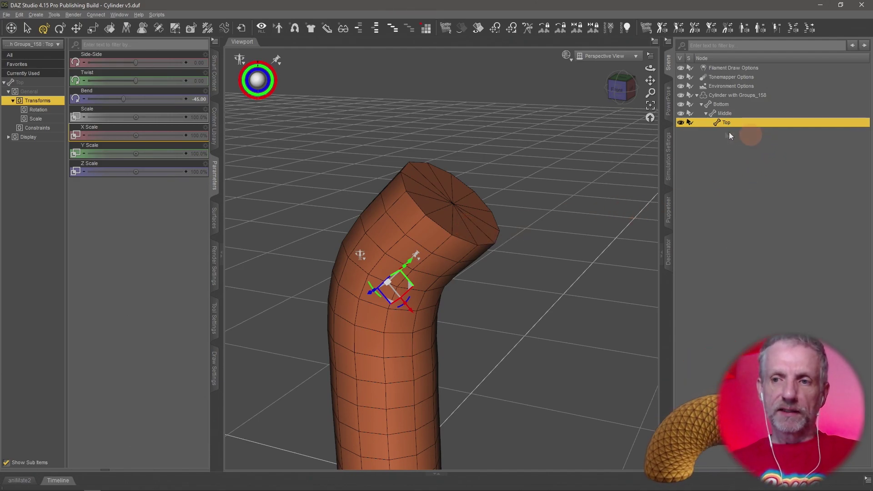
Step: Select Cylinder with Groups_158 and raise its Top Out morph to 100% for a pointed tip
left_click(752, 97)
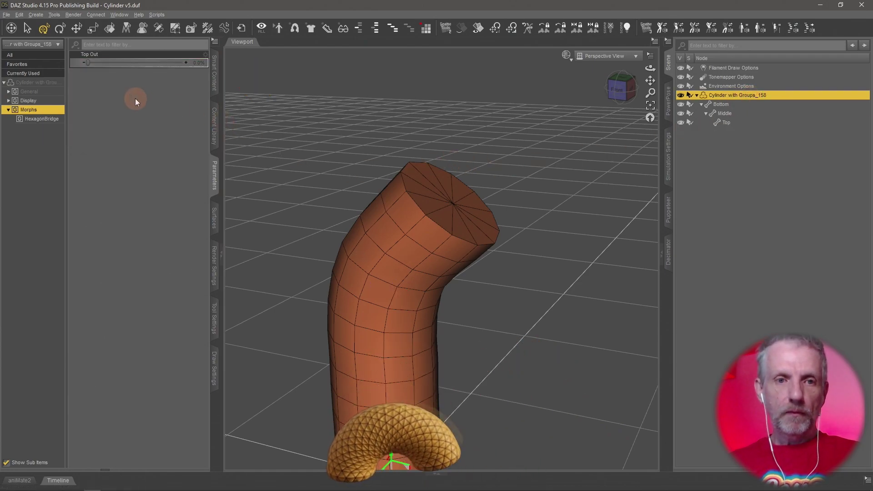
left_click_drag(87, 63, 200, 69)
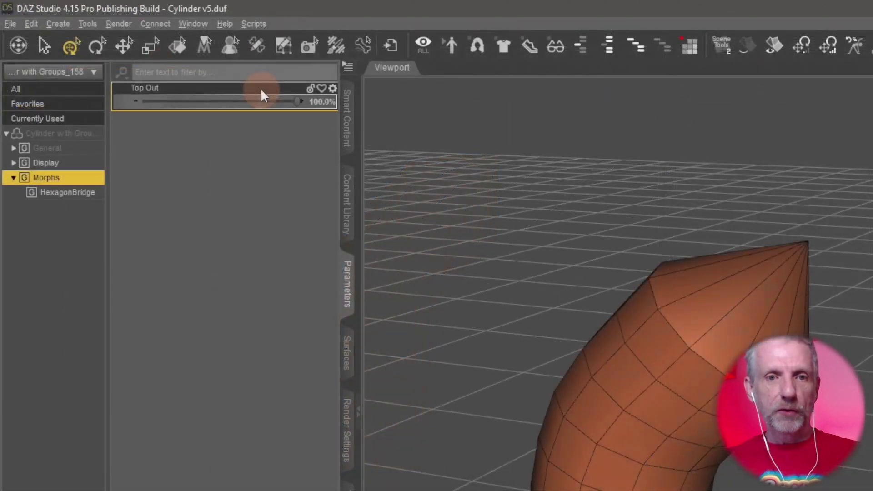
Step: Turn on Edit Mode in Parameters and bring up Top Out's extended property menu
right_click(161, 55)
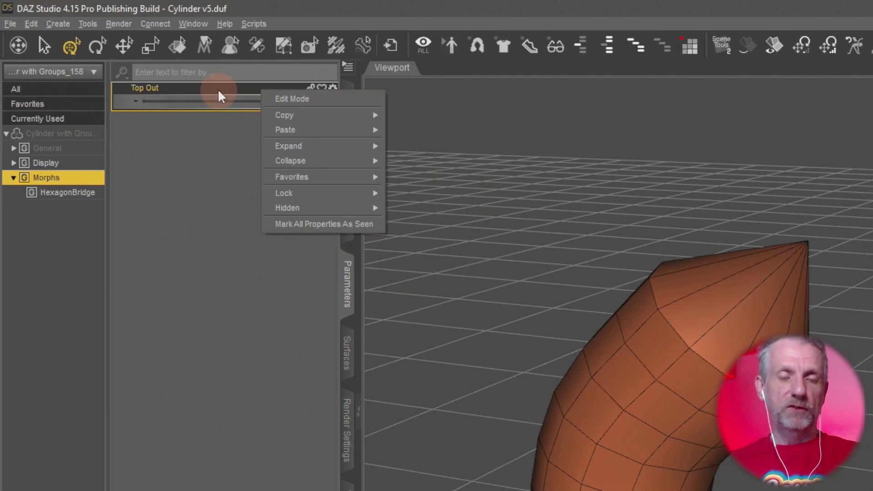
left_click(309, 97)
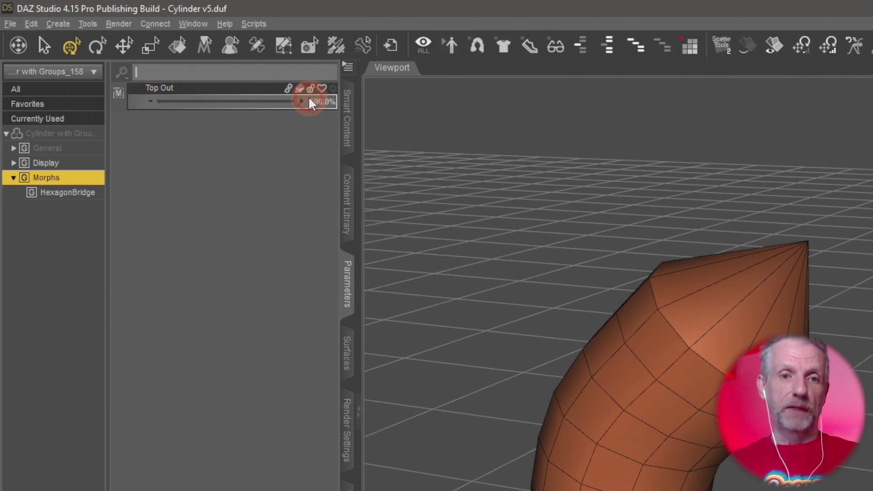
right_click(232, 93)
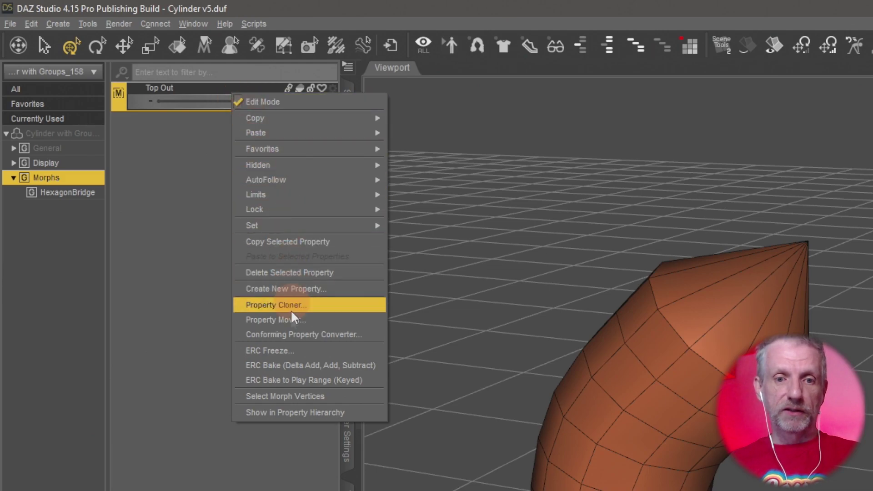
Step: Show Top Out in the Property Hierarchy, dock that pane right and widen the Node/Property column
left_click(359, 411)
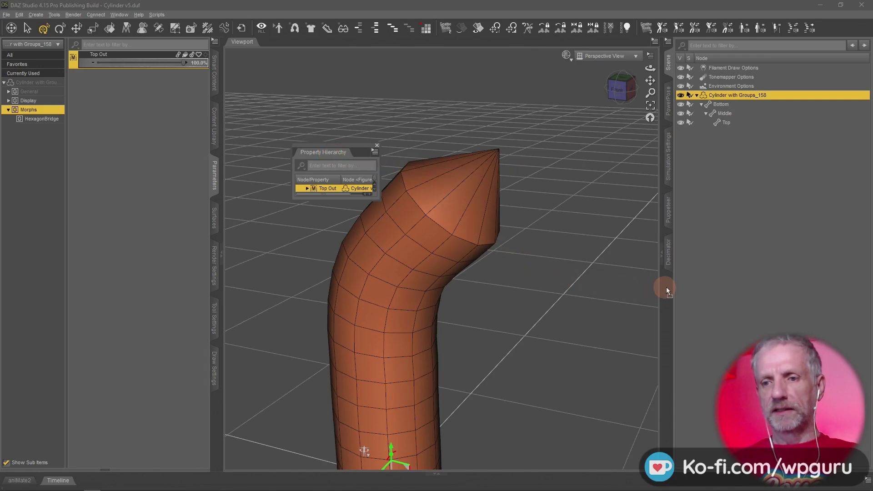
left_click_drag(667, 287, 649, 273)
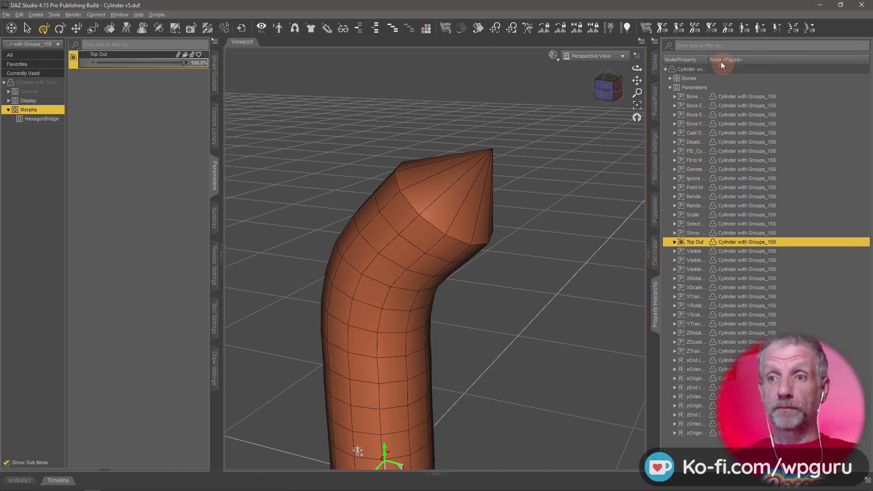
left_click_drag(708, 59, 812, 60)
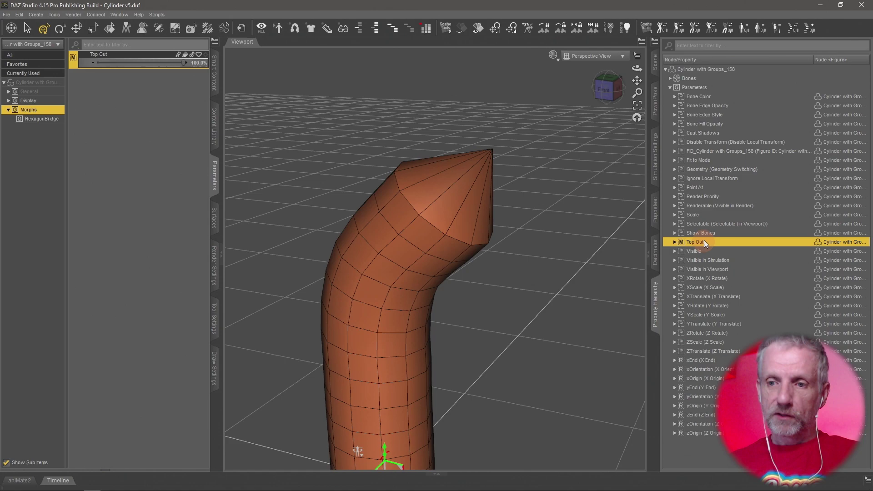
Step: Expand Top Out and its Controllers to list the 1st and 2nd Stage entries
left_click(674, 242)
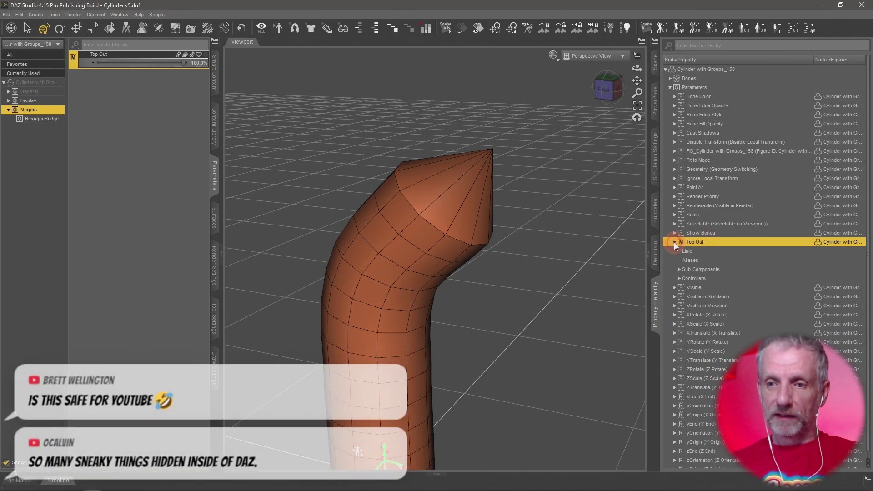
left_click(679, 279)
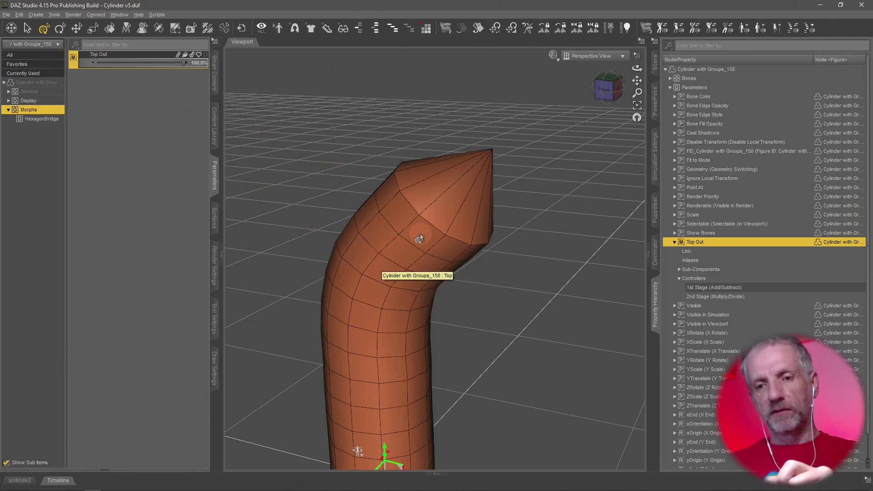
Step: Select the Top bone, filter Parameters to Rotation, test the Bend, then set it to -45
left_click(403, 256)
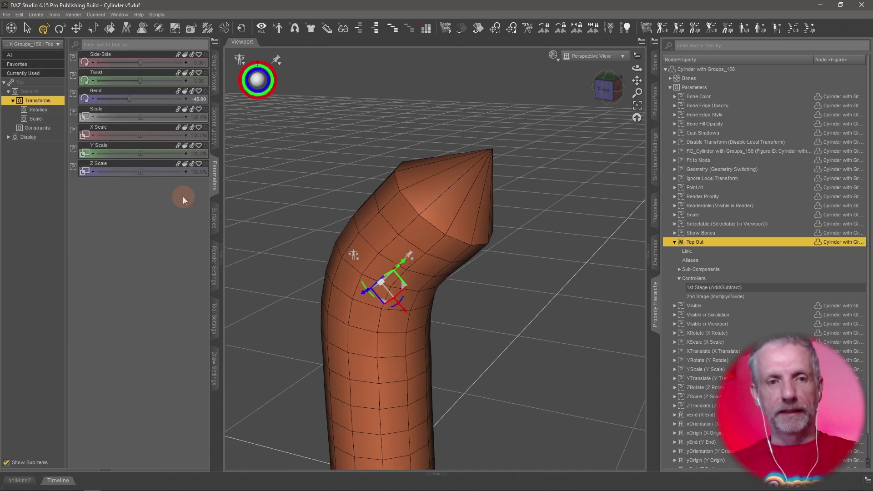
left_click(42, 110)
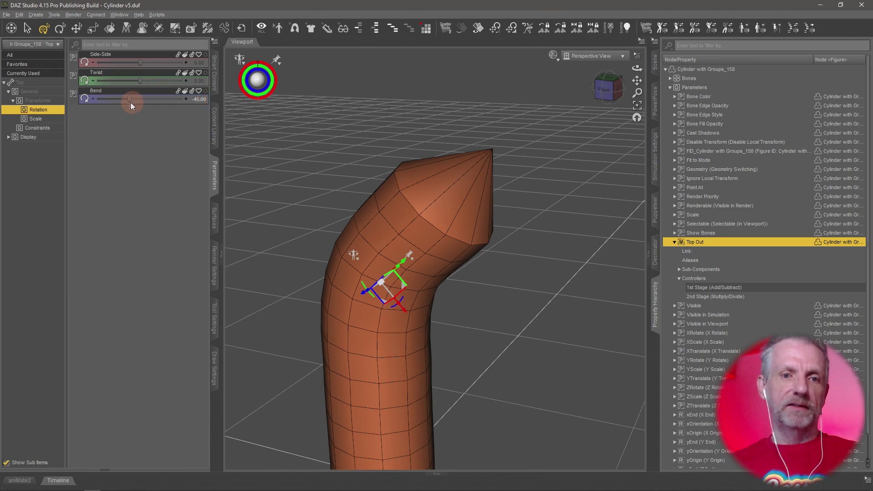
mouse_move(129, 99)
left_mouse_down()
mouse_move(142, 98)
mouse_move(131, 99)
left_mouse_up()
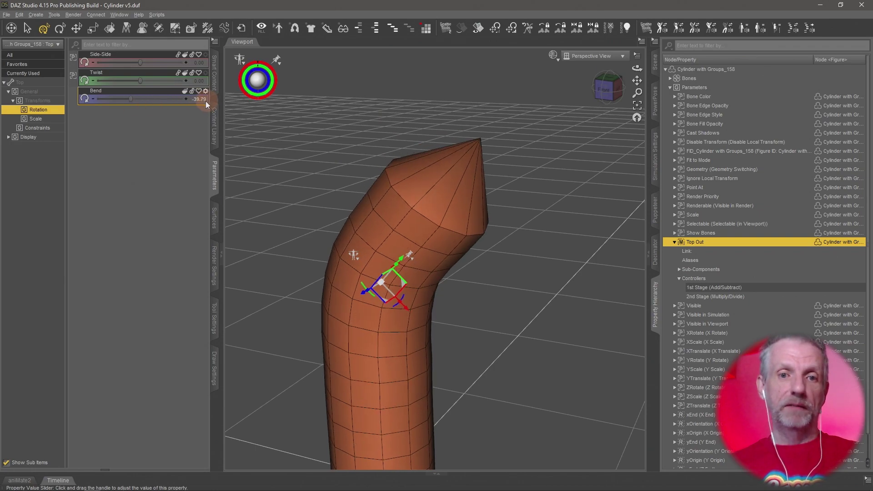
left_click(193, 105)
type("-45")
key("Return")
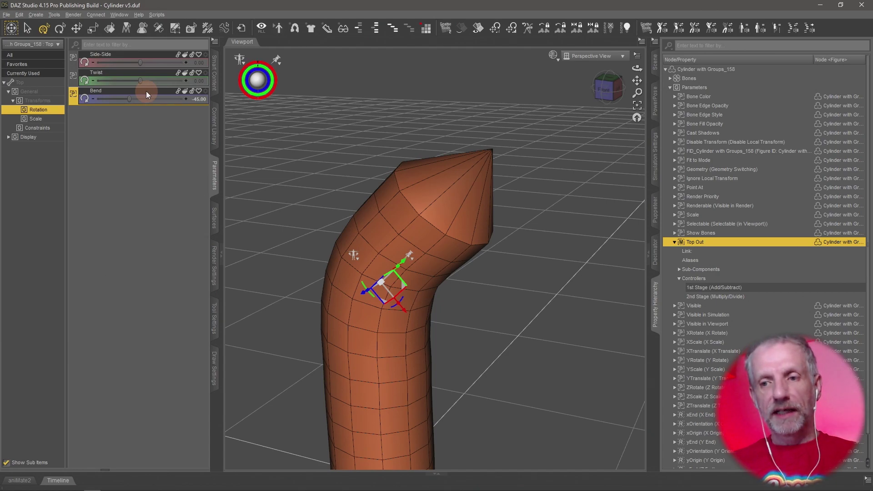
Step: Expand Top Out's 1st Stage ERC [DeltaAdd] ZRotate (Bend) link to show its attributes, including Scalar 1
left_click_drag(146, 92, 739, 289)
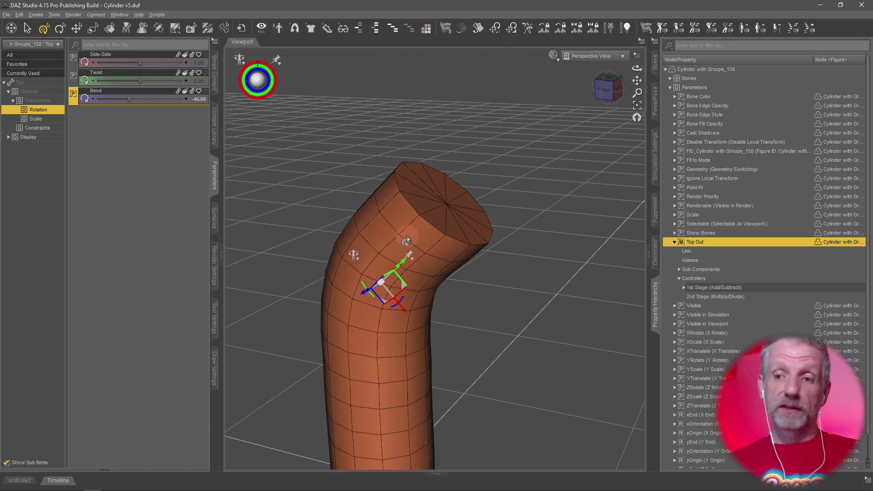
left_click(684, 288)
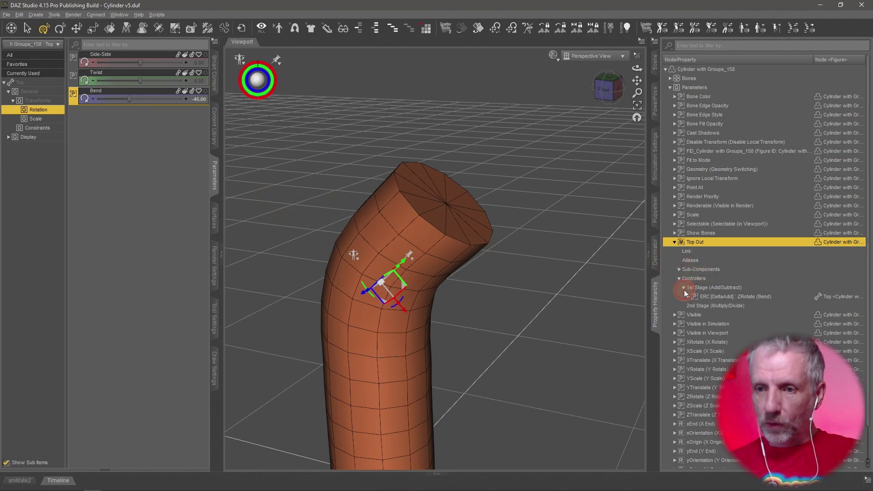
left_click(718, 296)
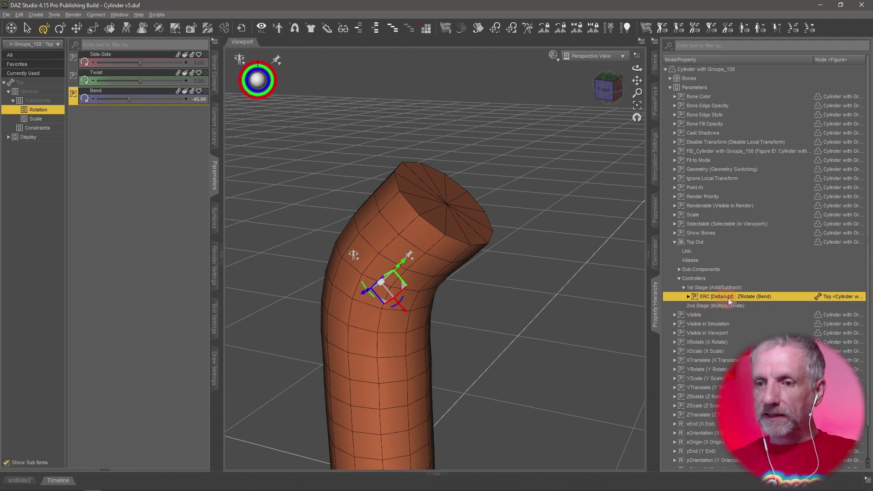
left_click(688, 297)
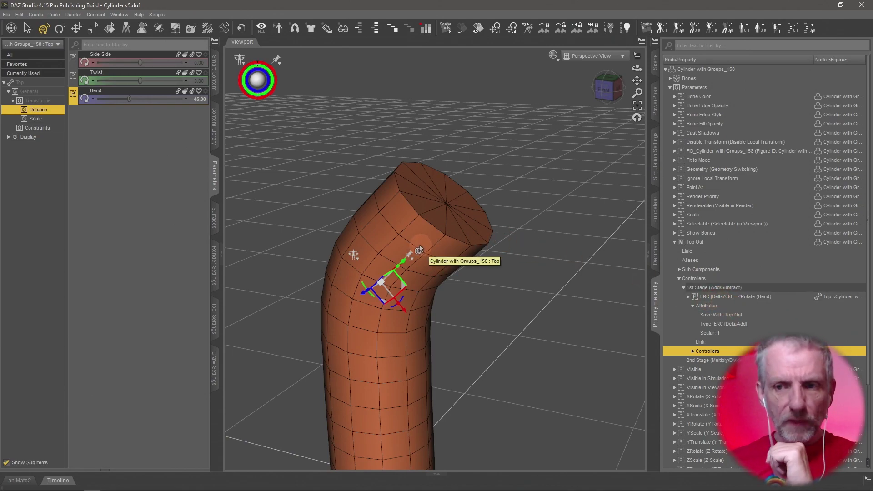
Step: Select Cylinder with Groups_158, set its Top Out morph to 100%, then select the Top bone
left_click(655, 68)
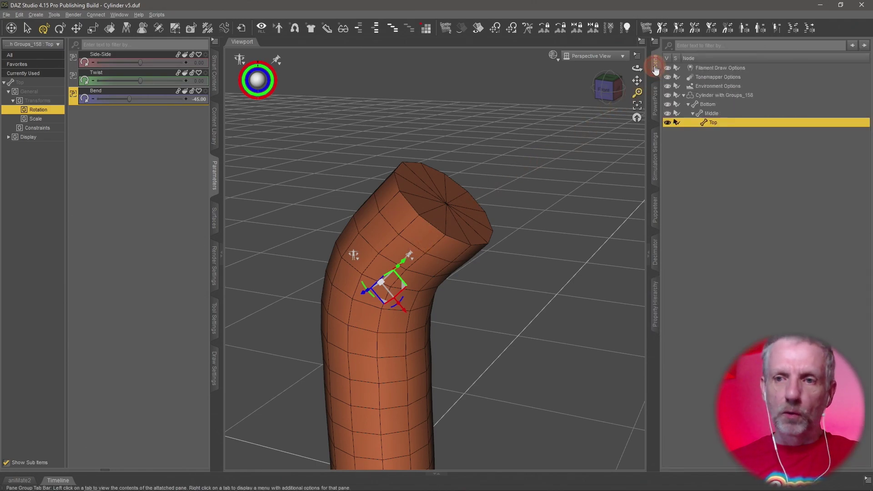
left_click(727, 95)
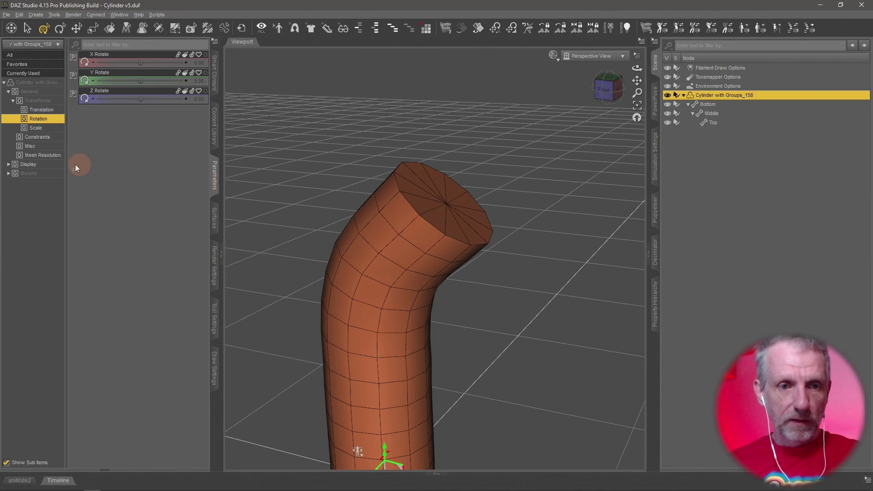
left_click(28, 174)
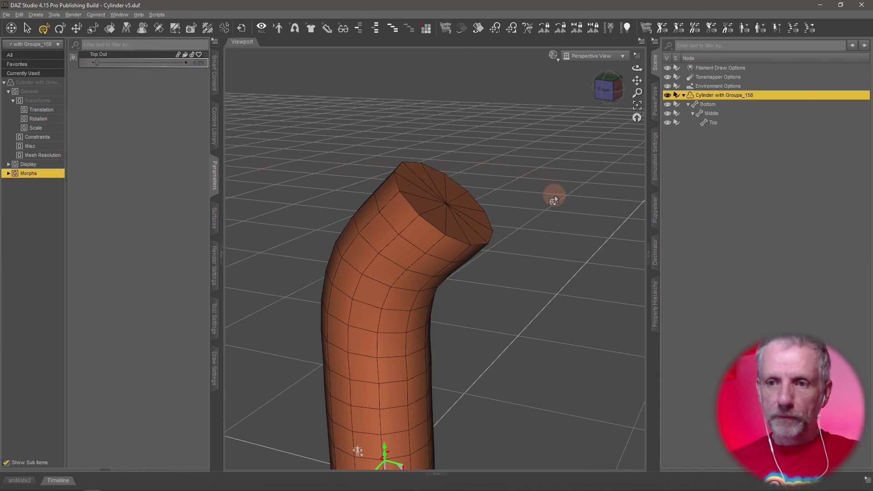
left_click(655, 314)
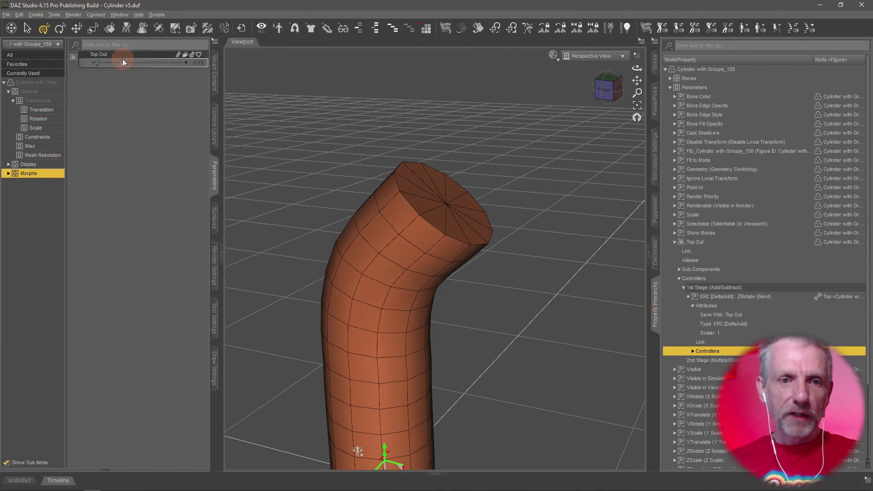
left_click_drag(97, 63, 207, 119)
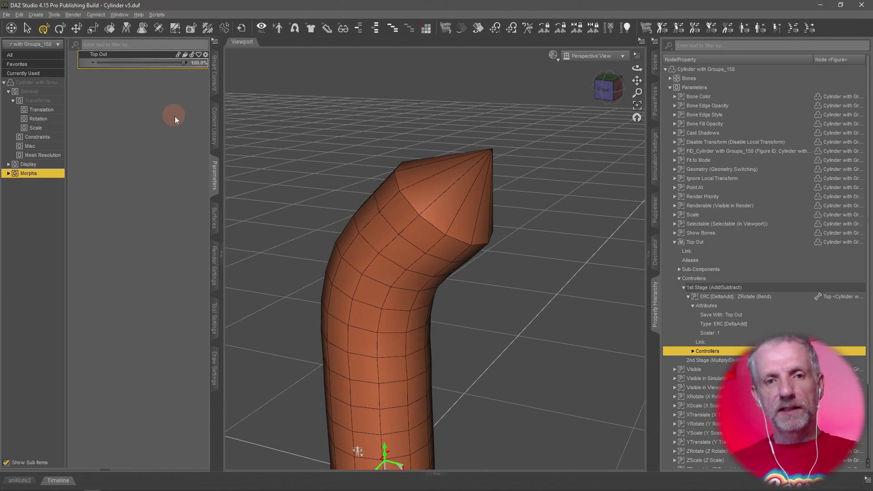
left_click(402, 247)
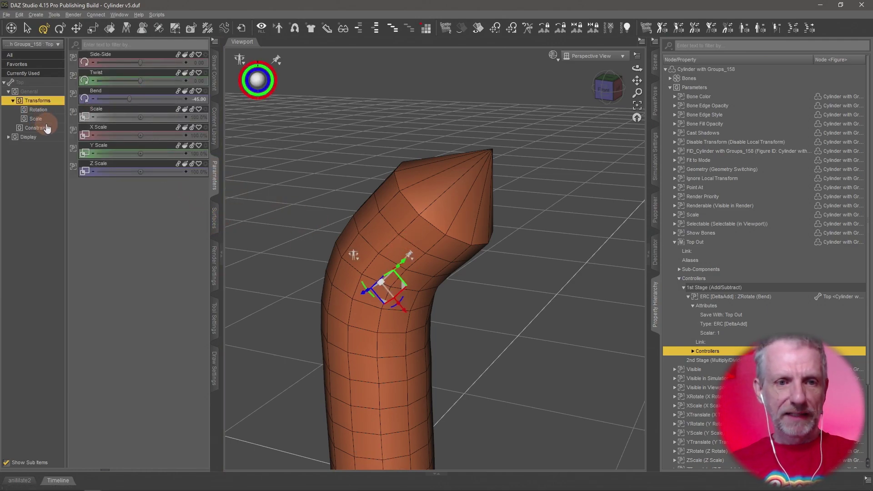
Step: ERC Freeze the Top bone's Bend with Top Out checked, adding a DeltaAdd link
left_click(58, 111)
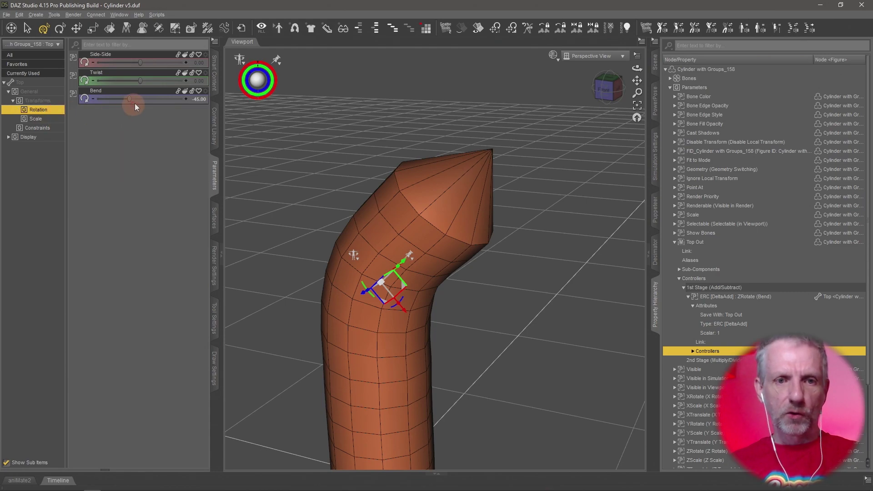
right_click(160, 94)
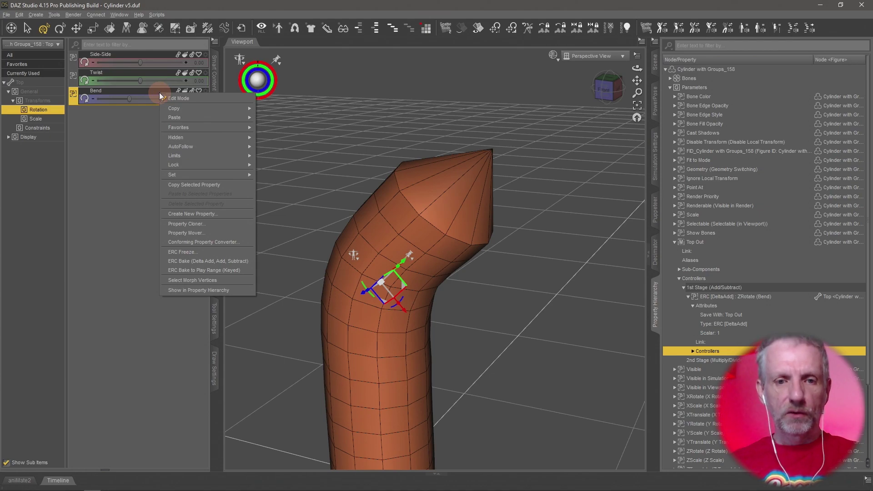
left_click(229, 255)
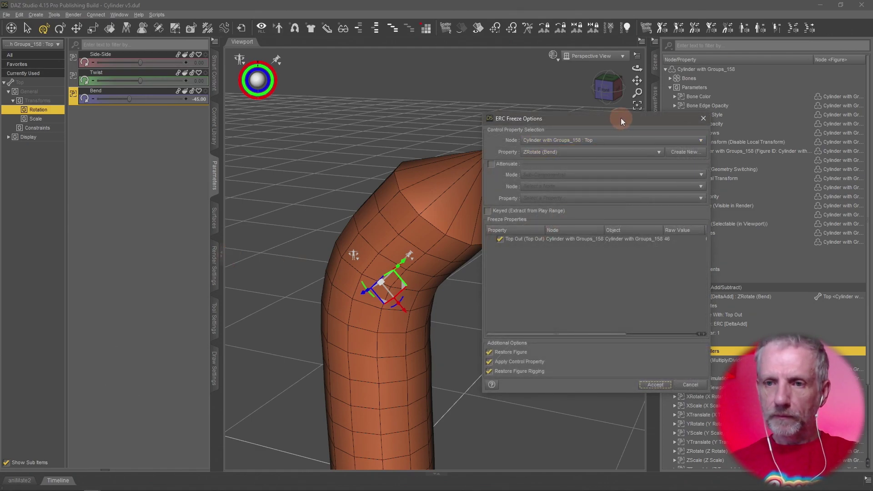
left_click_drag(621, 118, 568, 48)
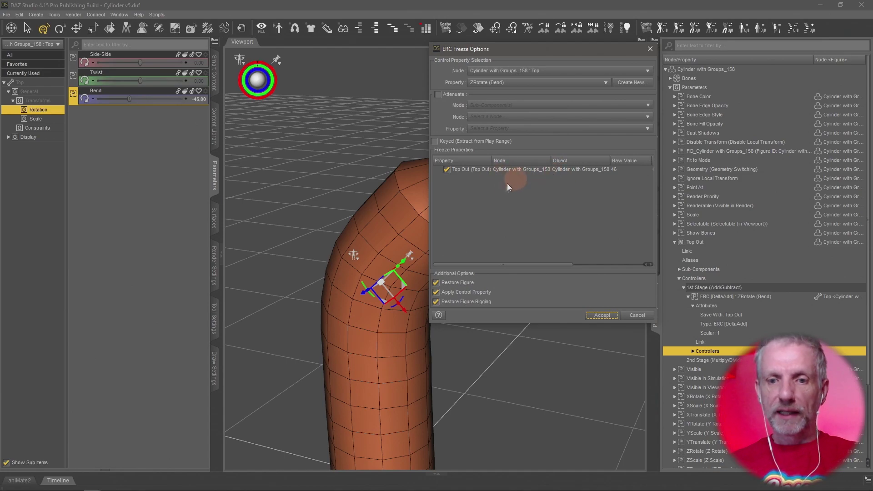
left_click(603, 316)
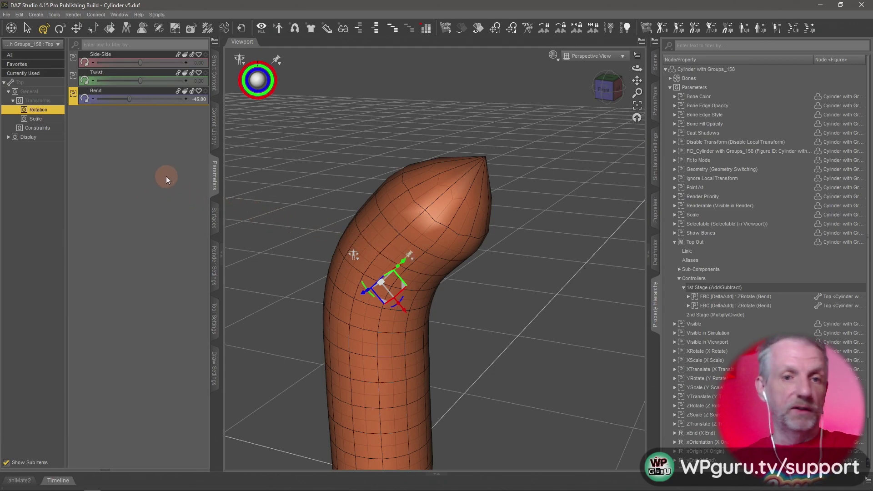
Step: Turn off parameter Edit Mode and ease the Top bone's Bend to about -14.59
right_click(151, 147)
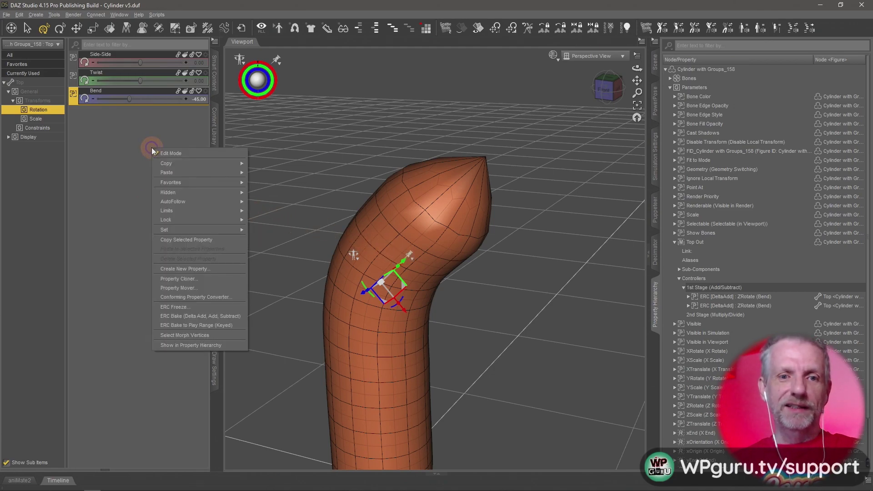
left_click(179, 151)
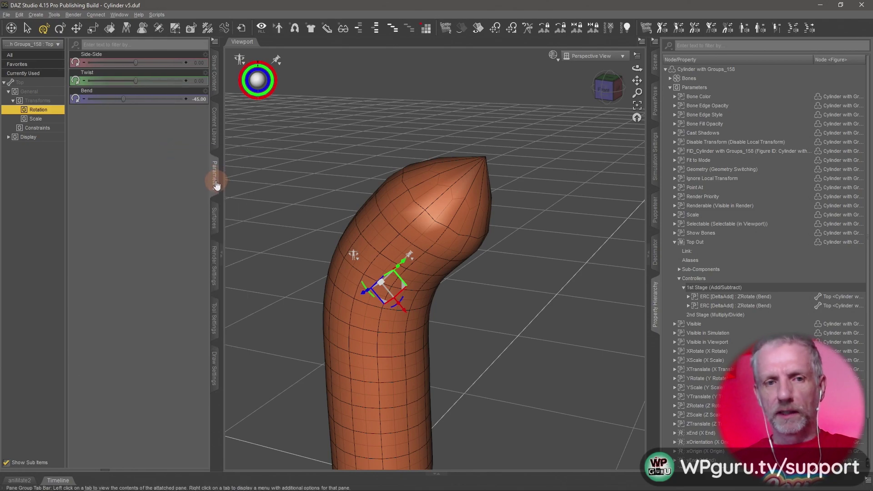
mouse_move(392, 304)
left_mouse_down()
mouse_move(402, 295)
mouse_move(397, 317)
mouse_move(390, 292)
mouse_move(394, 319)
mouse_move(393, 301)
mouse_move(403, 302)
mouse_move(399, 329)
mouse_move(393, 295)
left_mouse_up()
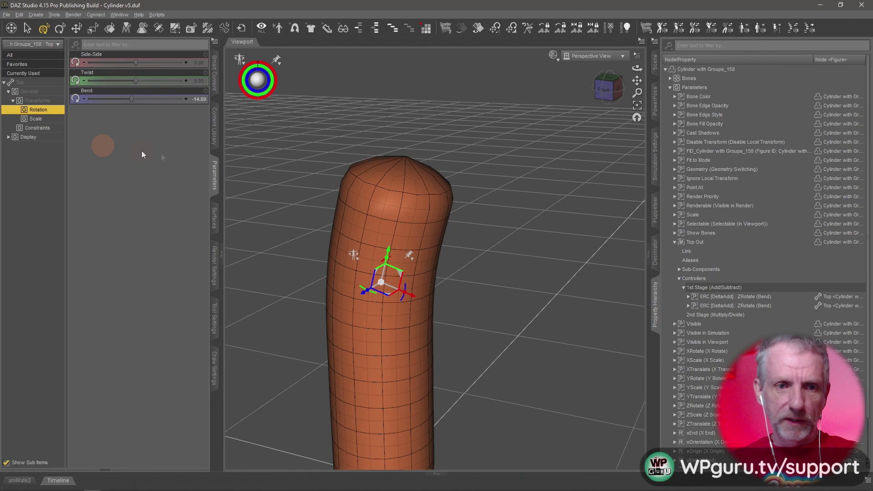
Step: Set the Cylinder figure's Mesh Resolution Level to Base
left_click(379, 223)
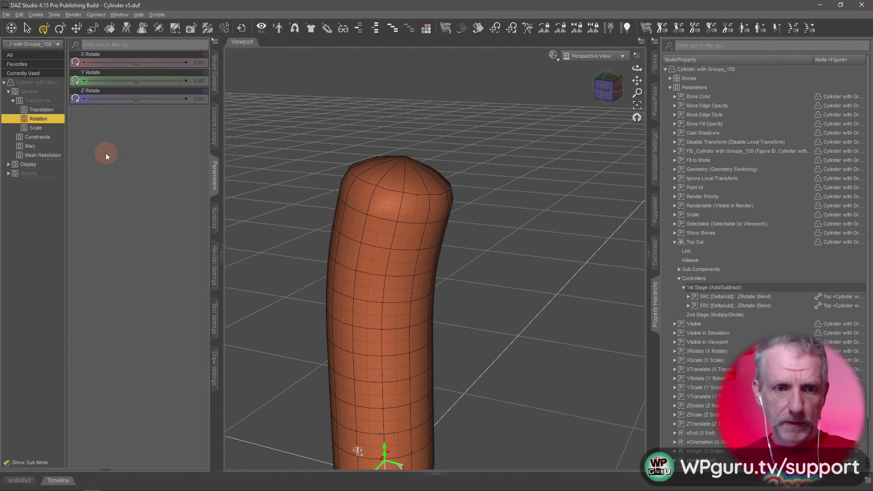
left_click(42, 155)
left_click(151, 64)
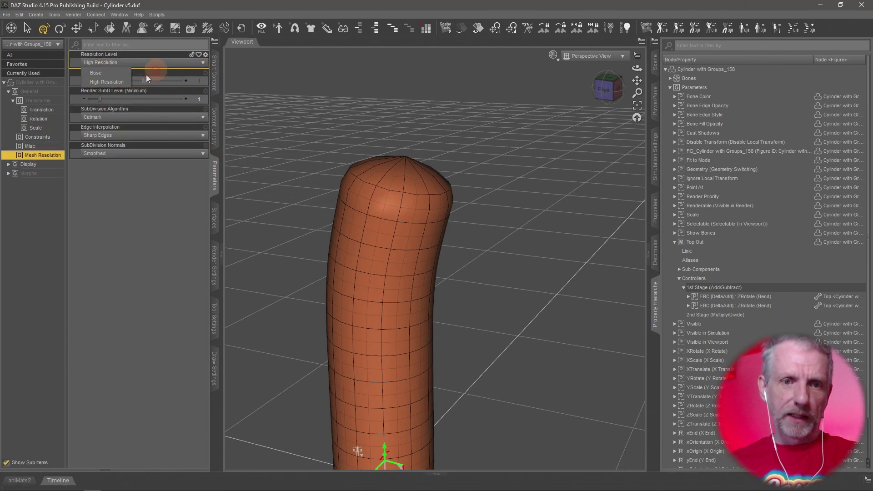
left_click(122, 73)
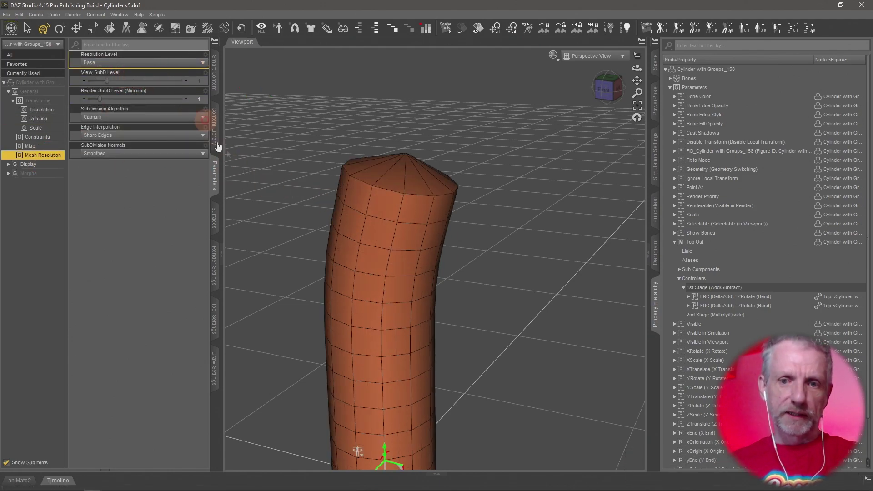
Step: Bend the Top bone sharply to about -85.71, then back to nearly straight
left_click(362, 238)
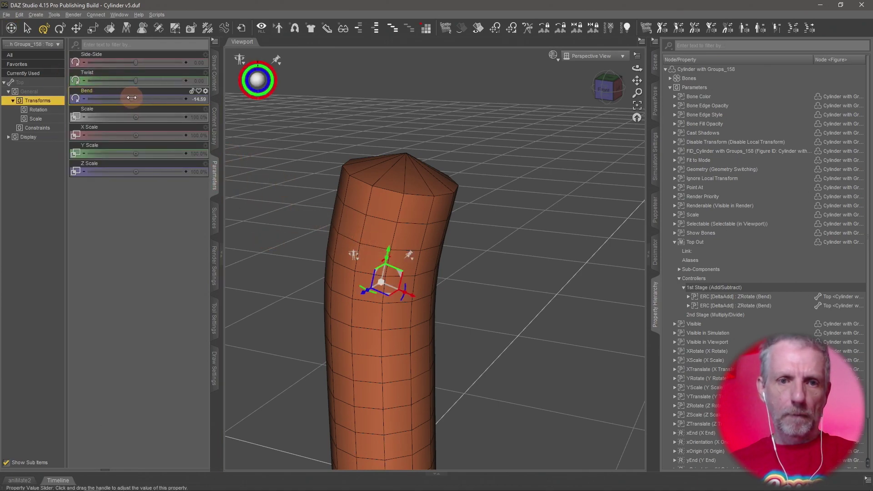
mouse_move(132, 99)
left_mouse_down()
mouse_move(145, 100)
mouse_move(112, 105)
mouse_move(123, 105)
left_mouse_up()
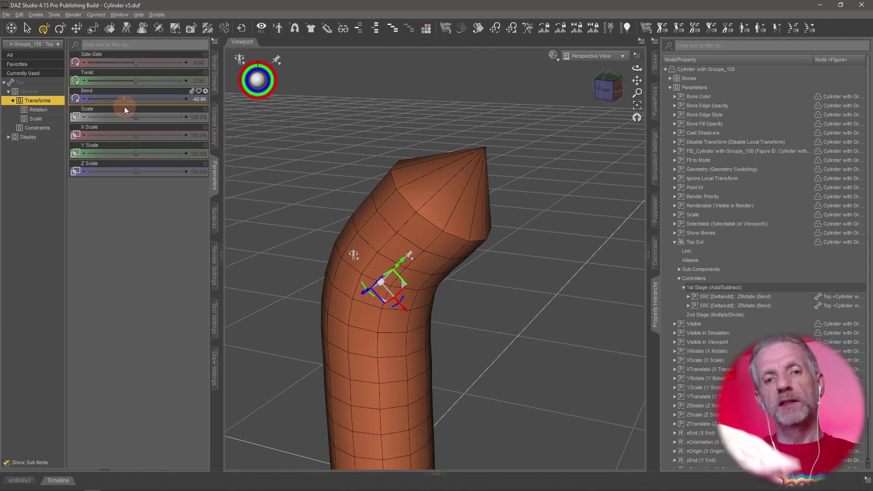
mouse_move(123, 99)
left_mouse_down()
mouse_move(113, 98)
mouse_move(147, 100)
mouse_move(136, 104)
left_mouse_up()
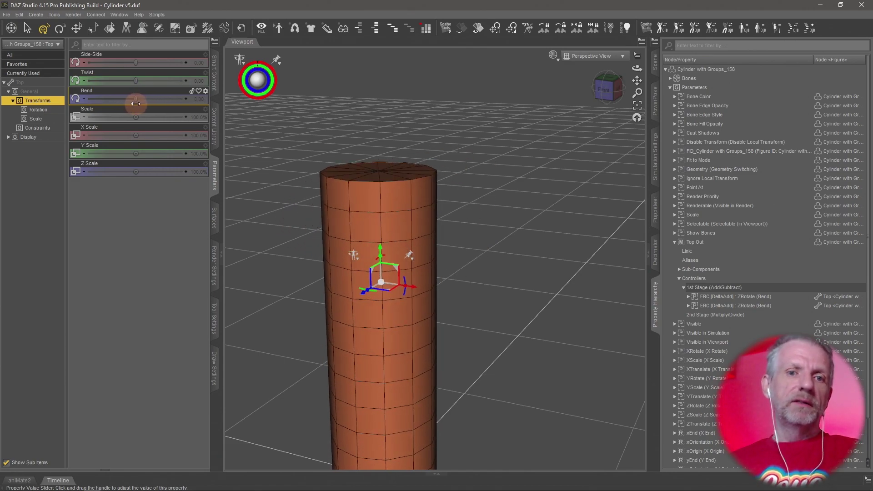
Step: Straighten the Top bone to 0, then bend it positively to a Bend of about 53
left_click_drag(338, 280, 357, 293)
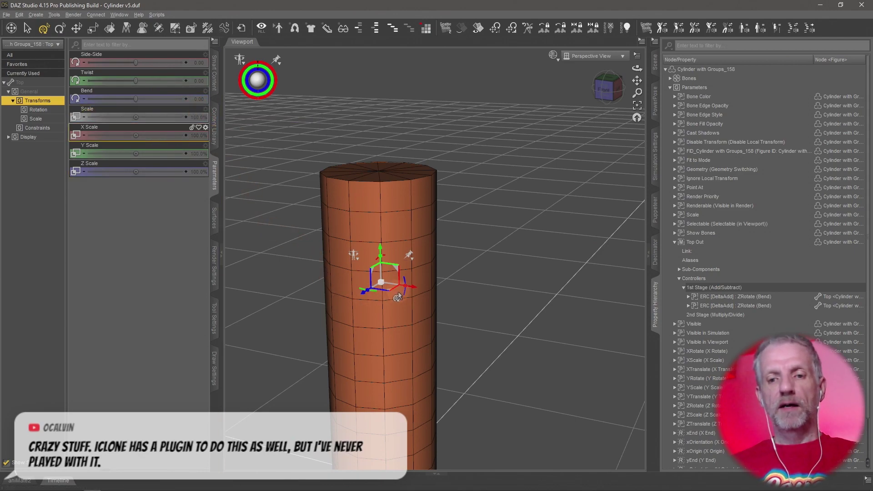
left_click_drag(387, 319, 386, 321, "alt")
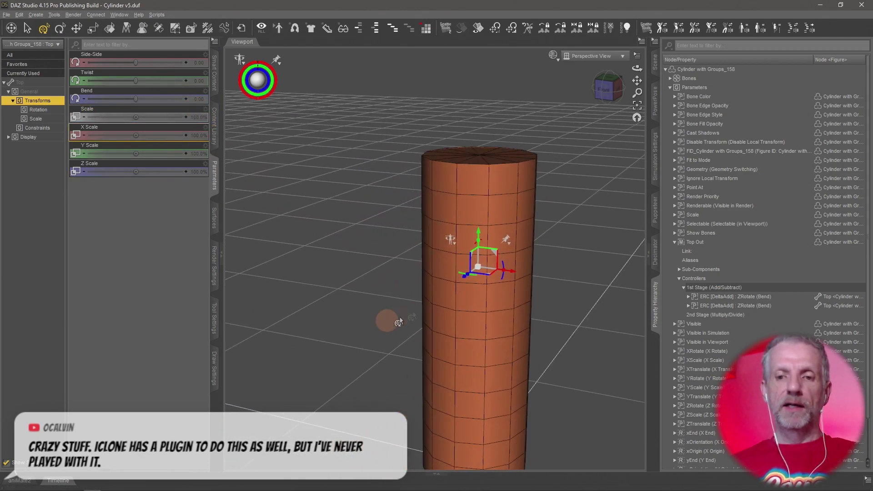
left_click_drag(500, 284, 511, 311)
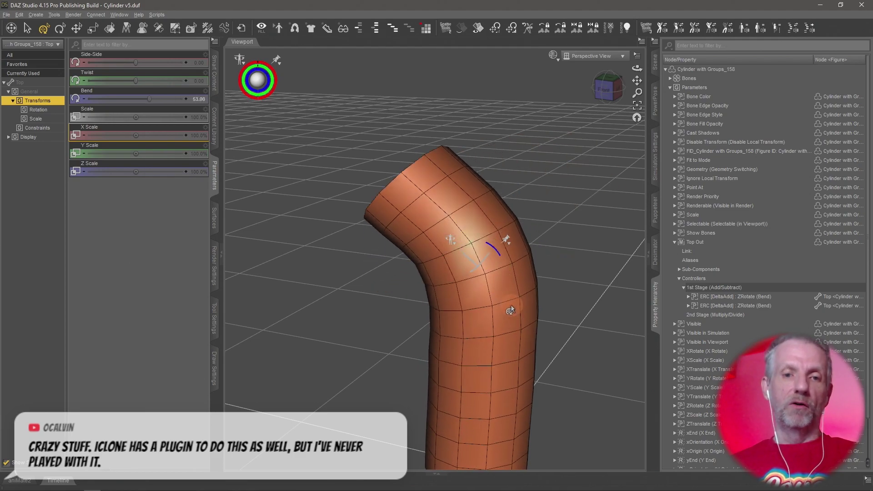